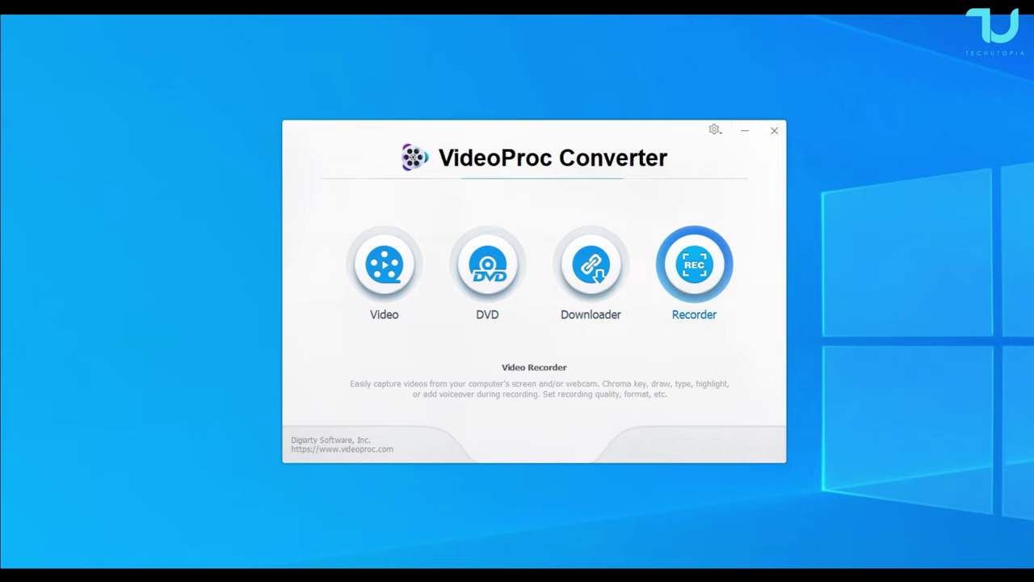
Open the Video module from the VideoProc Converter home screen.
{"action": "left_click", "coordinate": [384, 264]}
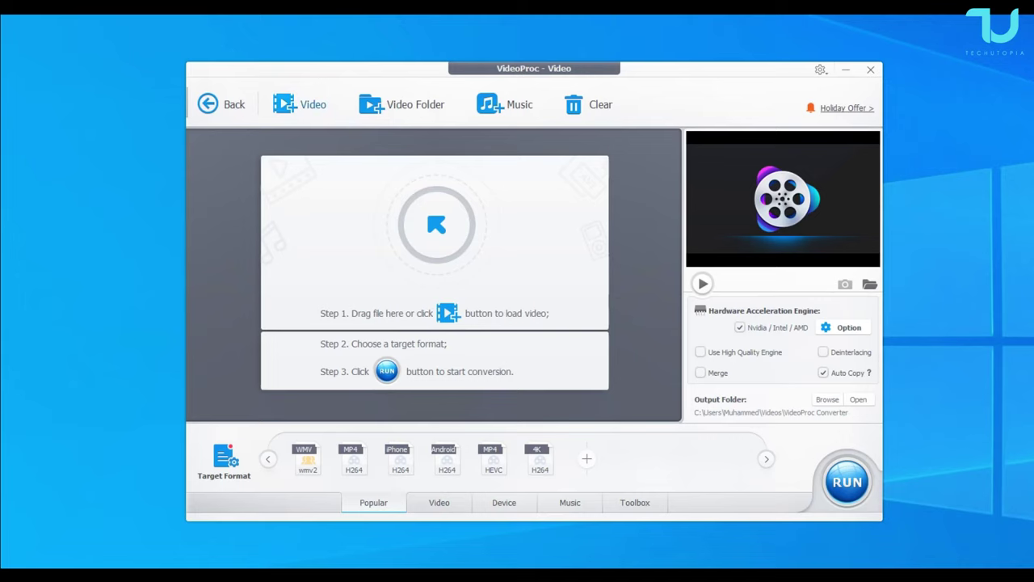
Add My Video2 from the Videos folder to the conversion list.
{"action": "left_click", "coordinate": [299, 104]}
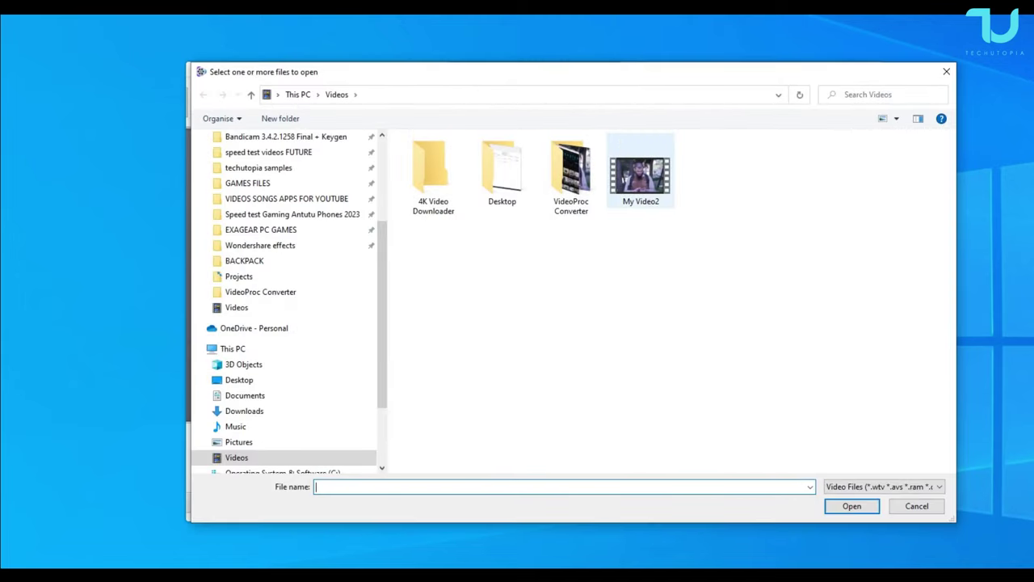
{"action": "double_click", "coordinate": [641, 174]}
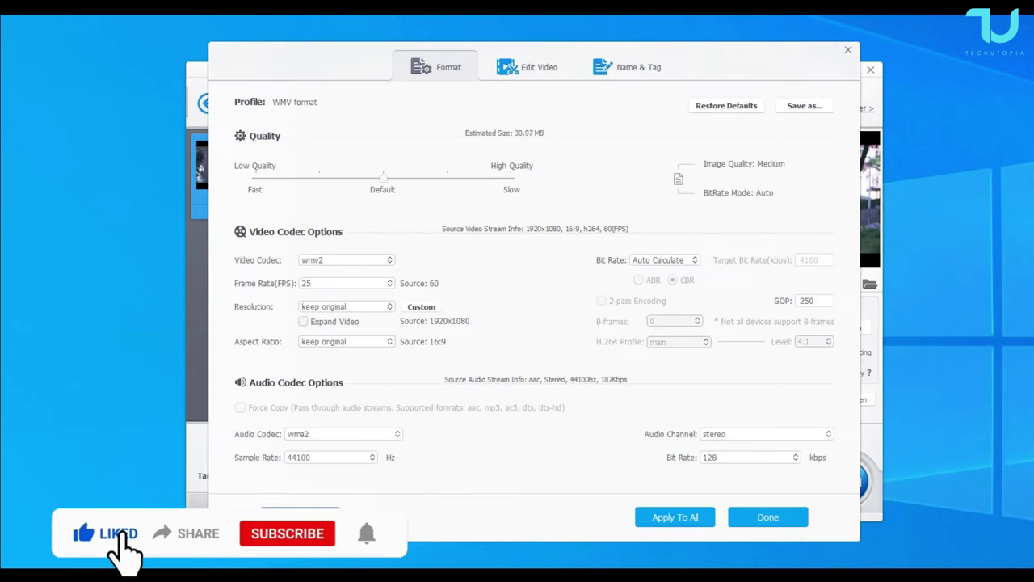
Set the WMV codec quality slider to High Quality for My Video2.
{"action": "left_click", "coordinate": [651, 168]}
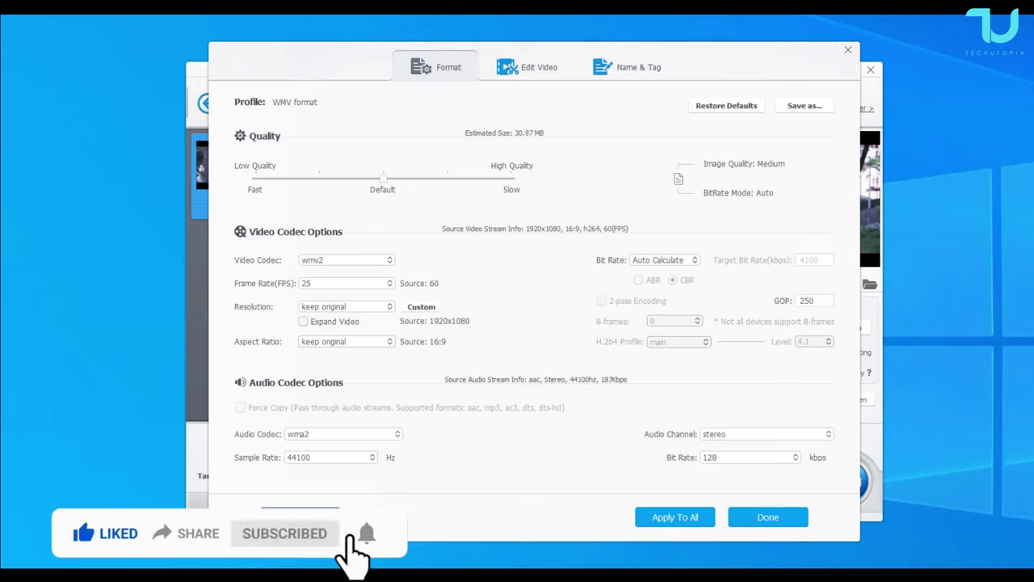
{"action": "key", "text": "Right"}
{"action": "key", "text": "Right"}
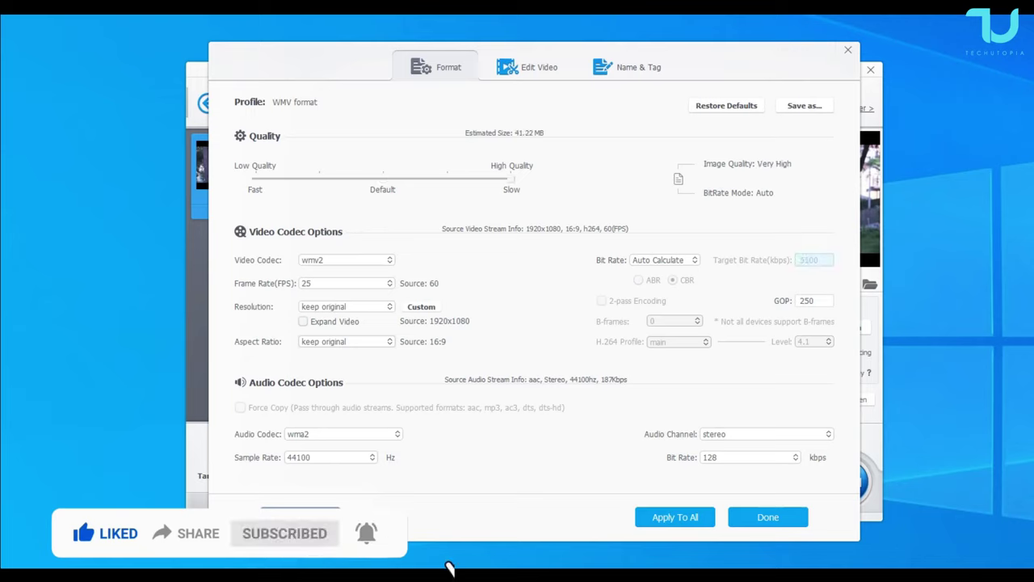
{"action": "key", "text": "Return"}
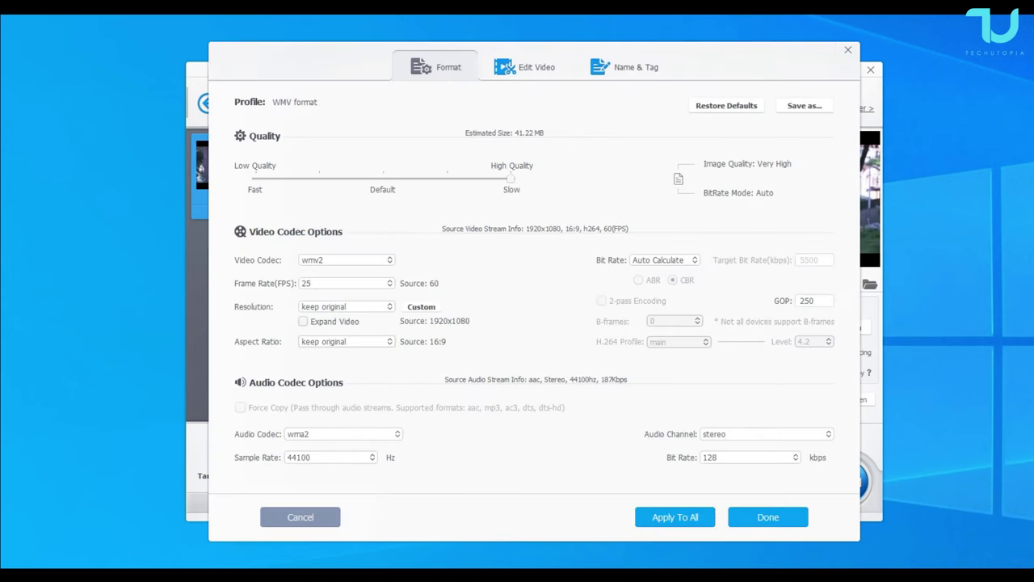
{"action": "left_click", "coordinate": [529, 67]}
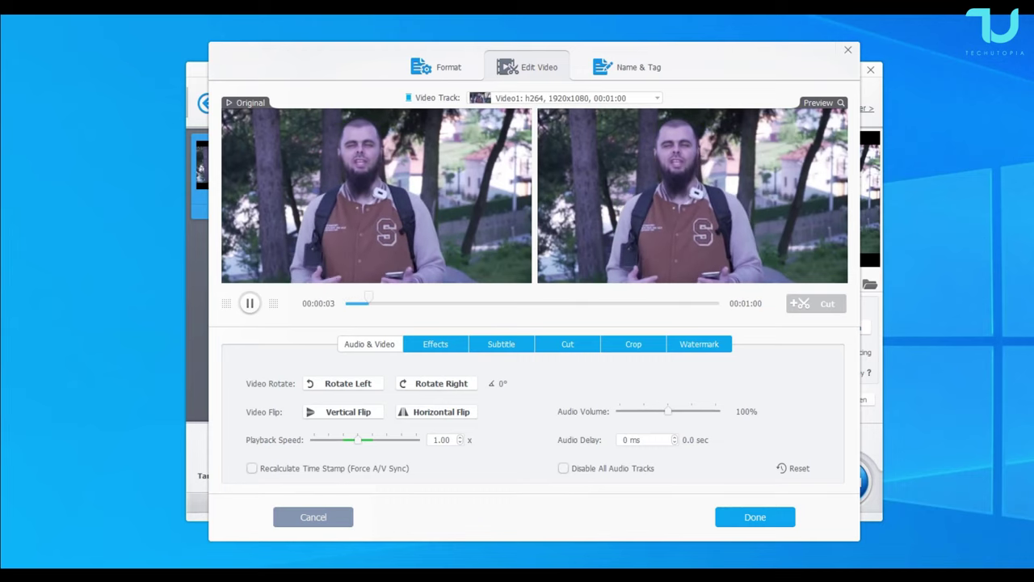
{"action": "left_click", "coordinate": [627, 67]}
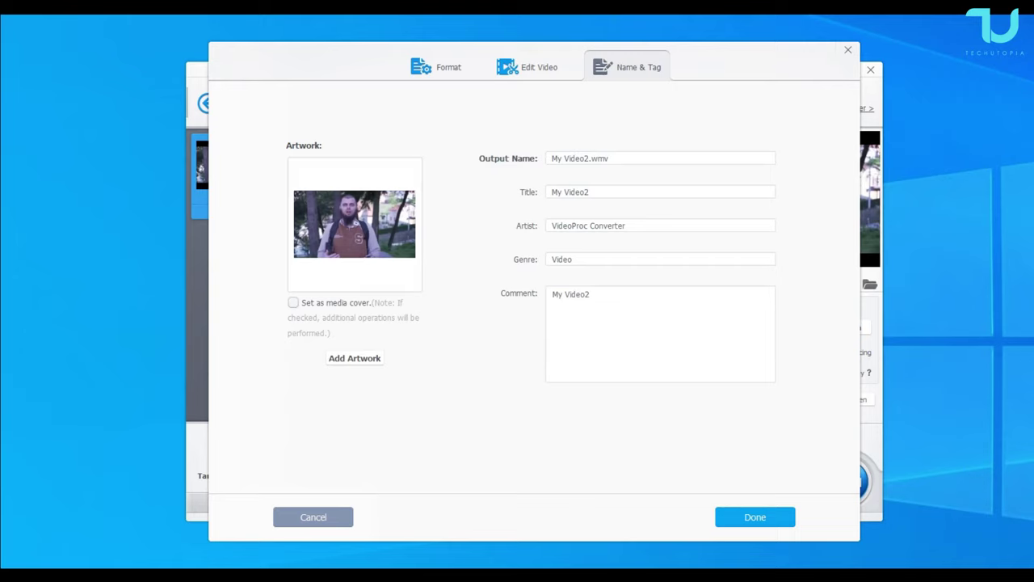
{"action": "left_click", "coordinate": [437, 67]}
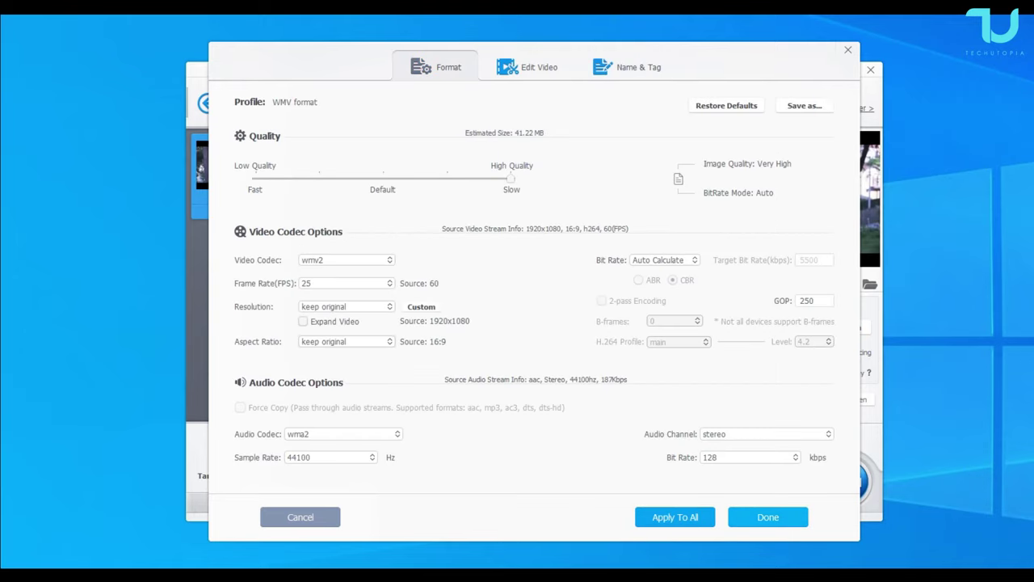
Choose WMV as the target video format and run the conversion of My Video2.
{"action": "left_click", "coordinate": [768, 516]}
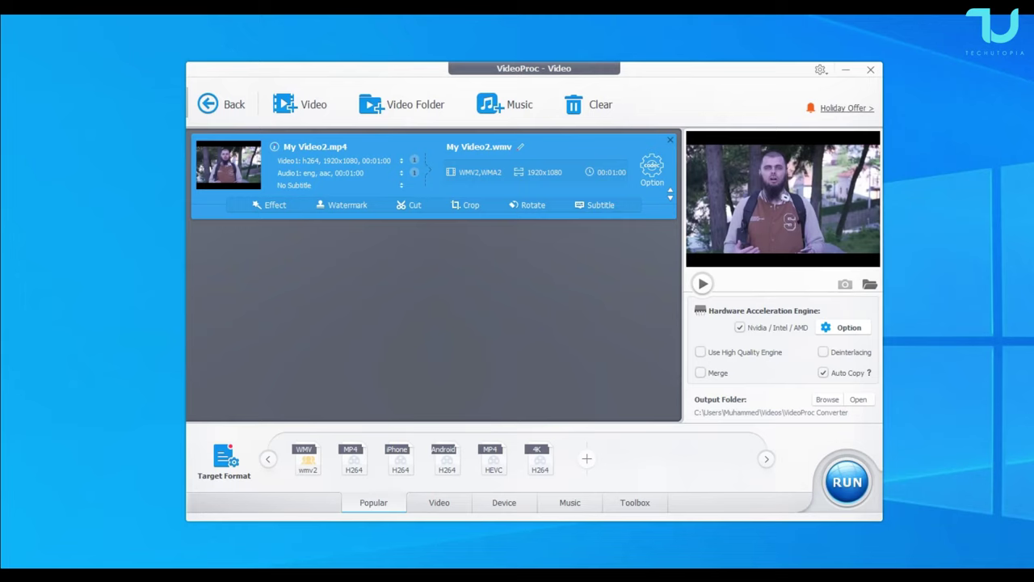
{"action": "left_click", "coordinate": [439, 502]}
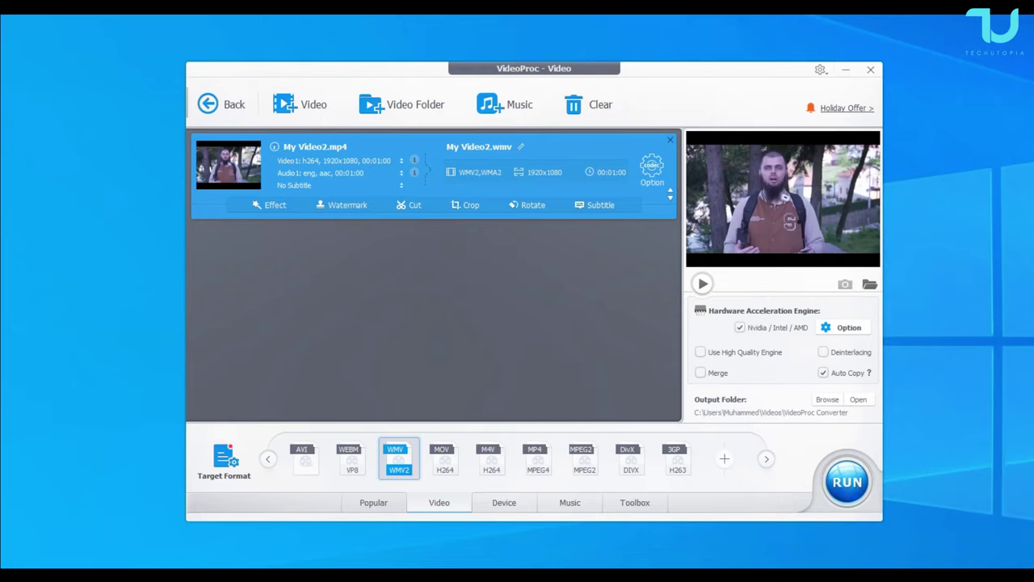
{"action": "left_click", "coordinate": [847, 481]}
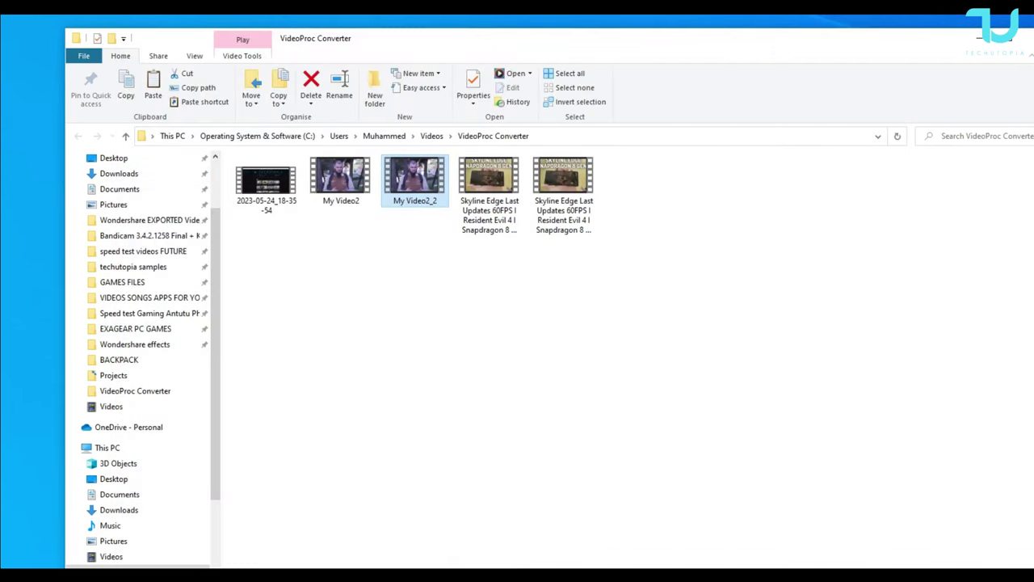
Play the original My Video2 from the Videos folder, then close File Explorer.
{"action": "key", "text": "alt+Up"}
{"action": "double_click", "coordinate": [485, 185]}
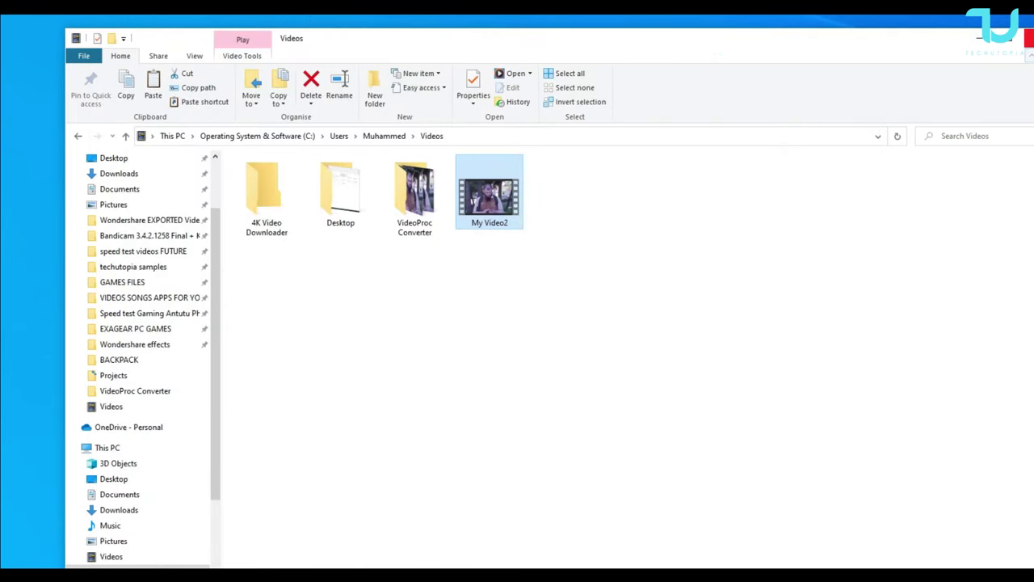
{"action": "left_click", "coordinate": [1027, 38]}
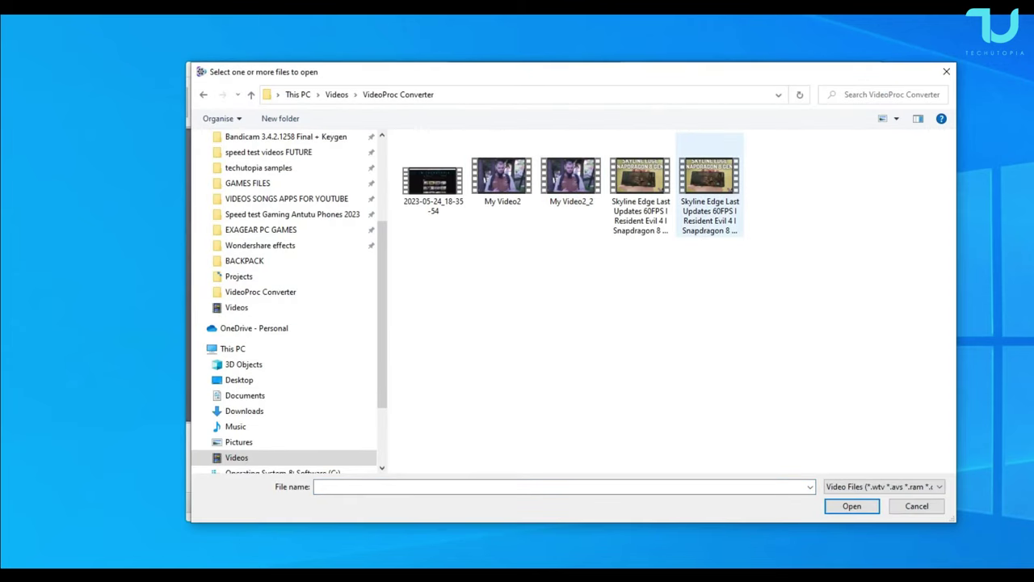
Add the Skyline Edge video to the conversion list.
{"action": "double_click", "coordinate": [709, 186]}
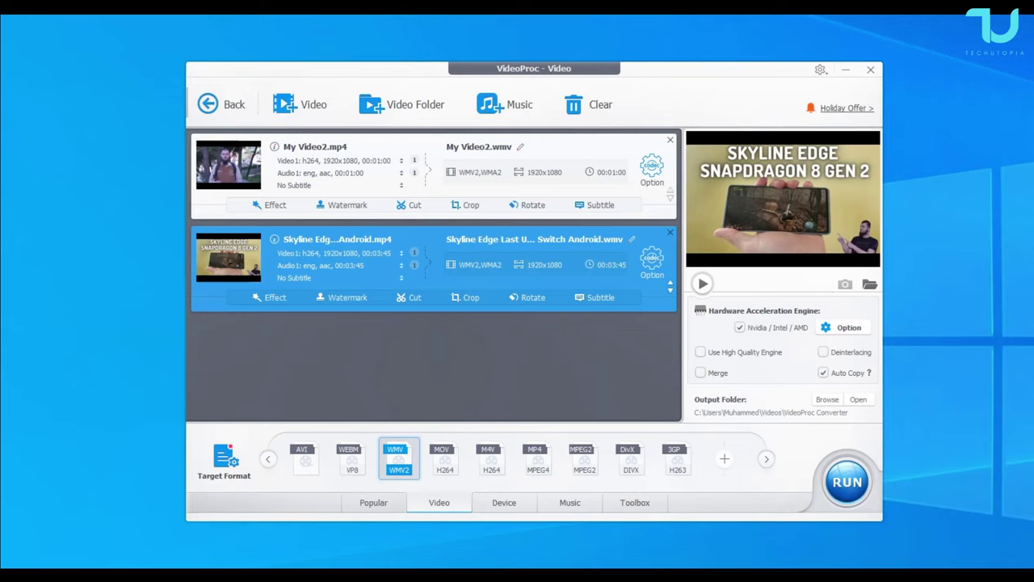
{"action": "scroll", "coordinate": [434, 221], "scroll_direction": "down", "scroll_amount": 1}
{"action": "scroll", "coordinate": [434, 220], "scroll_direction": "up", "scroll_amount": 1}
Add the 2023-05-24_18-35-54 recording to the conversion list.
{"action": "left_click", "coordinate": [298, 104]}
{"action": "left_click", "coordinate": [432, 178]}
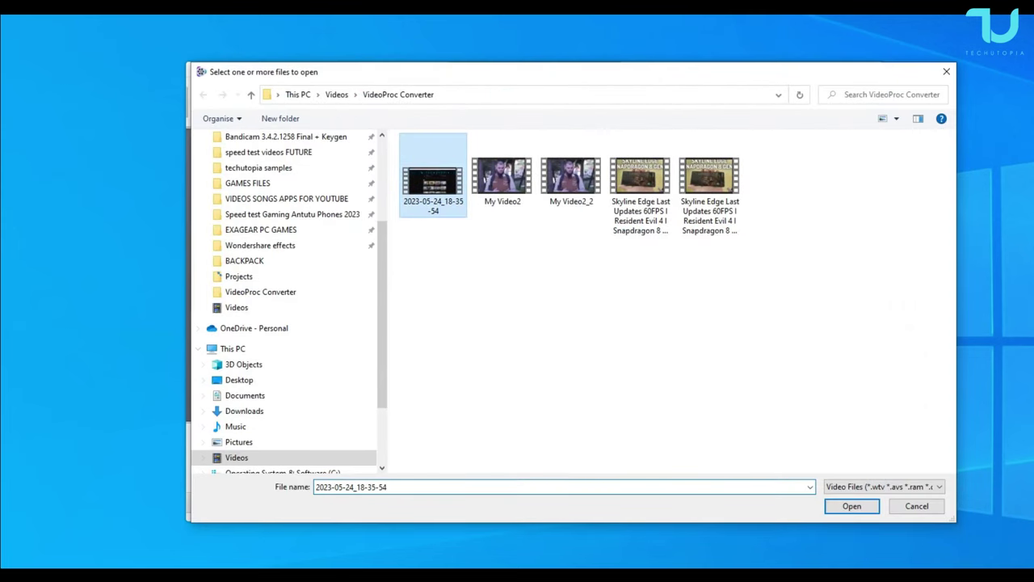
{"action": "key", "text": "Return"}
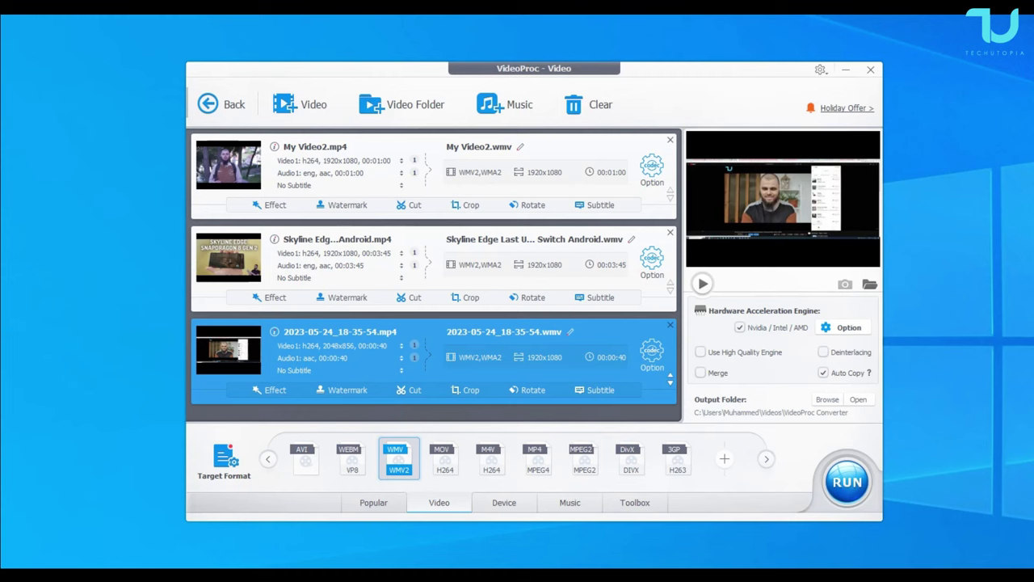
Run the batch conversion of My Video2, Skyline Edge and 2023-05-24_18-35-54 to WMV.
{"action": "left_click", "coordinate": [846, 481]}
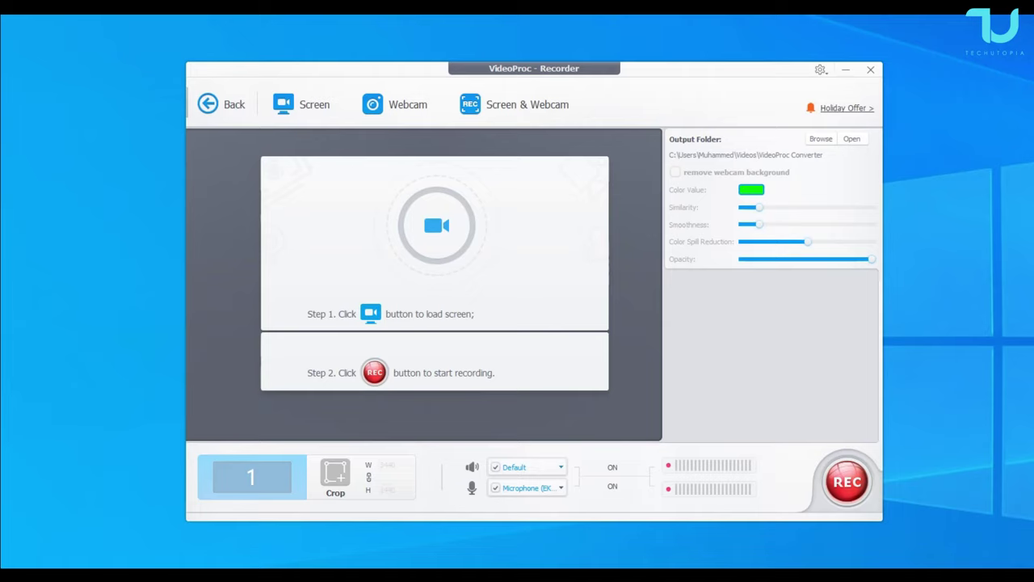
{"action": "left_click", "coordinate": [529, 487]}
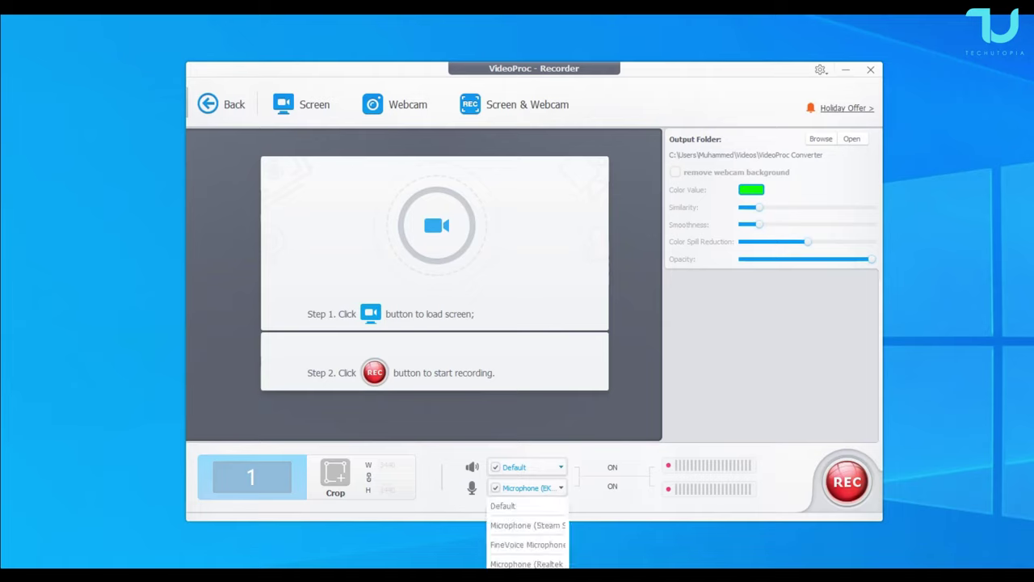
{"action": "left_click", "coordinate": [529, 487]}
{"action": "left_click", "coordinate": [529, 466]}
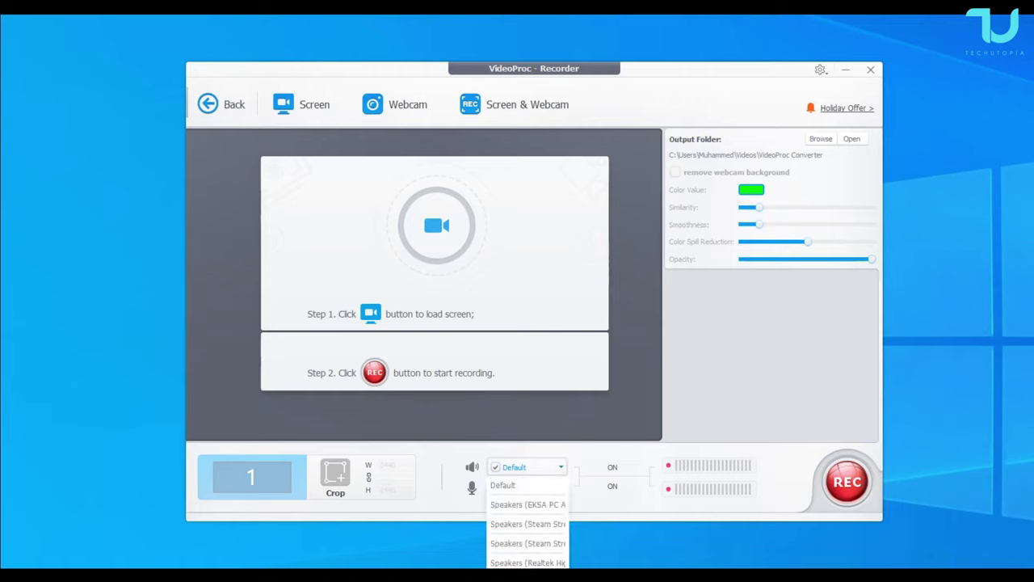
{"action": "key", "text": "Escape"}
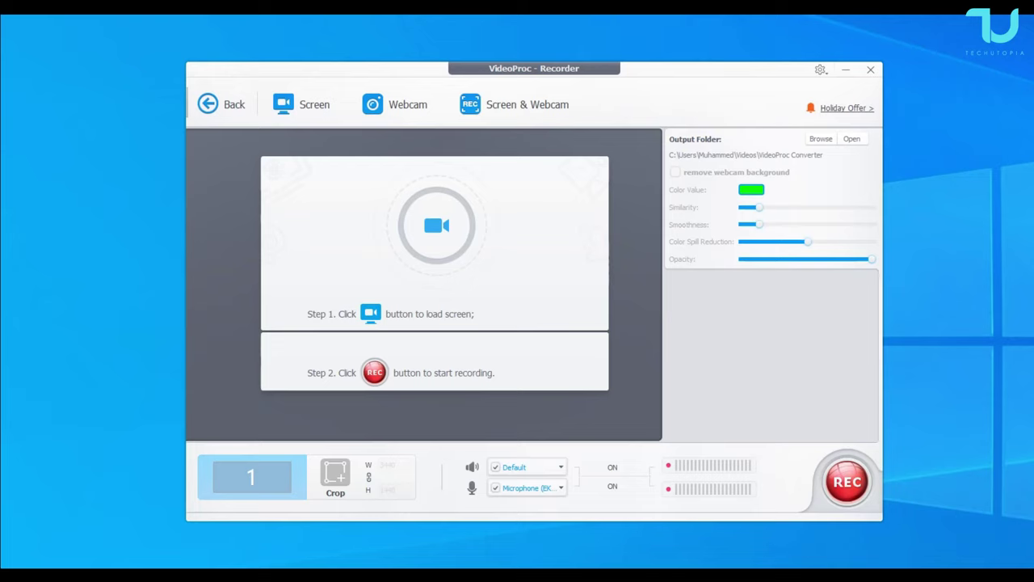
{"action": "left_click", "coordinate": [846, 481]}
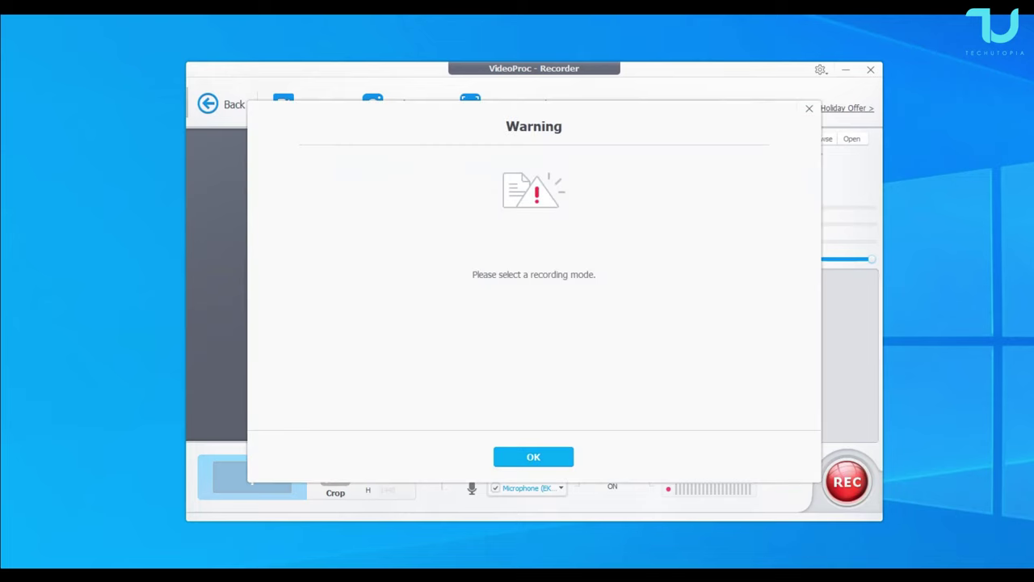
{"action": "left_click", "coordinate": [556, 457]}
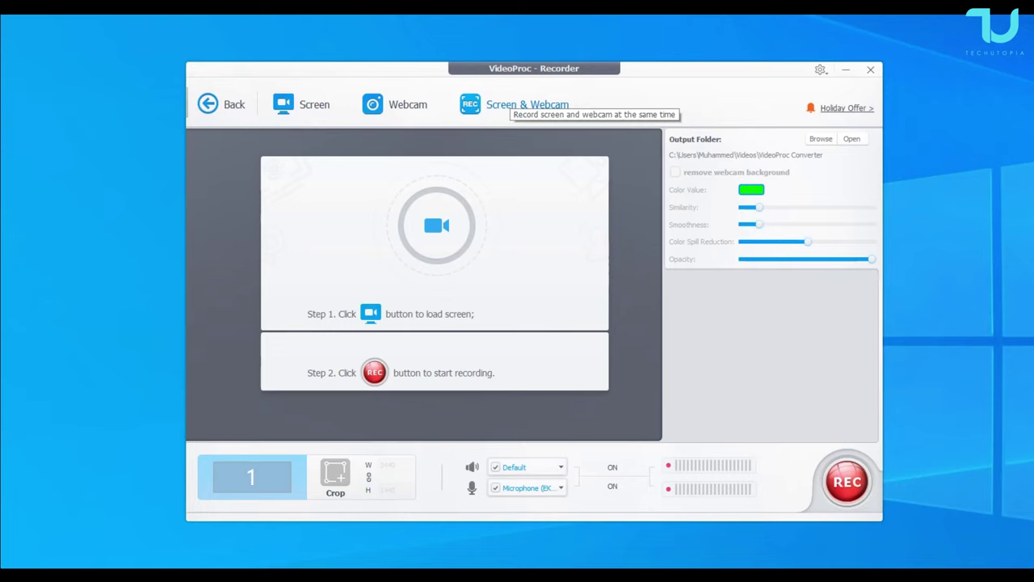
Select full-screen Screen mode and start recording with REC.
{"action": "left_click", "coordinate": [300, 104]}
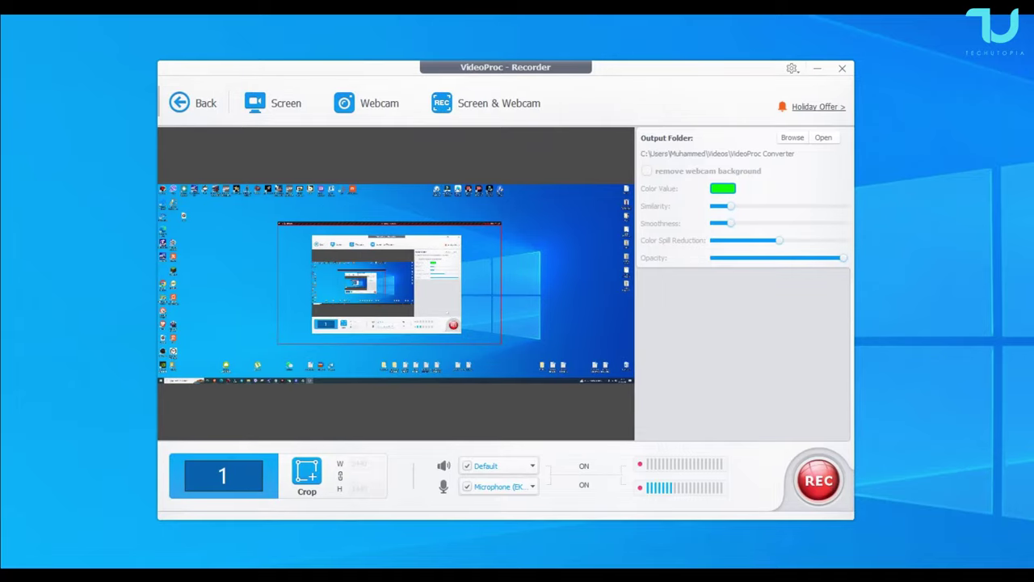
{"action": "left_click", "coordinate": [818, 480]}
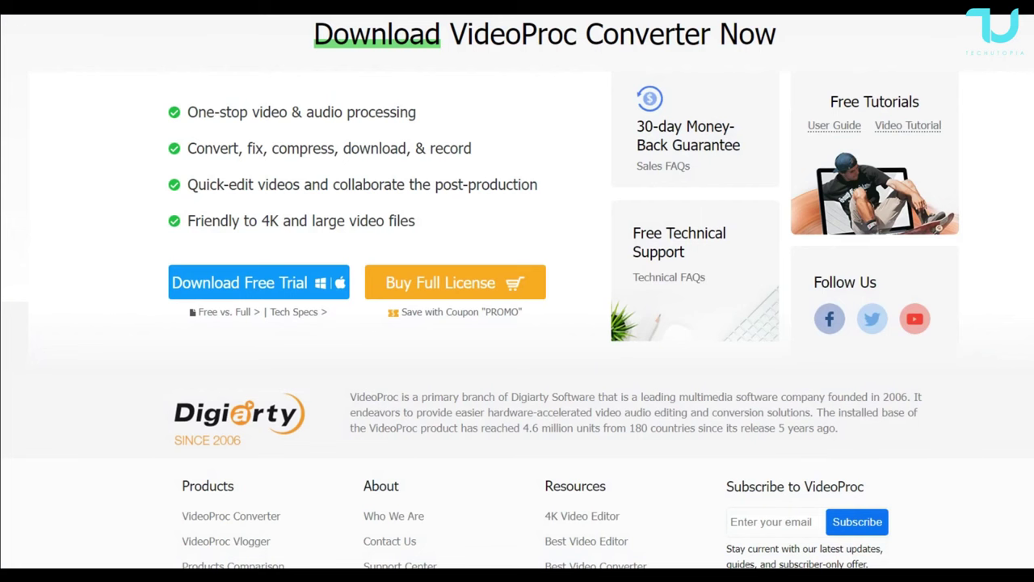
Scroll up and down the VideoProc feature page while it is being recorded.
{"action": "scroll", "coordinate": [517, 291], "scroll_direction": "up", "scroll_amount": 20}
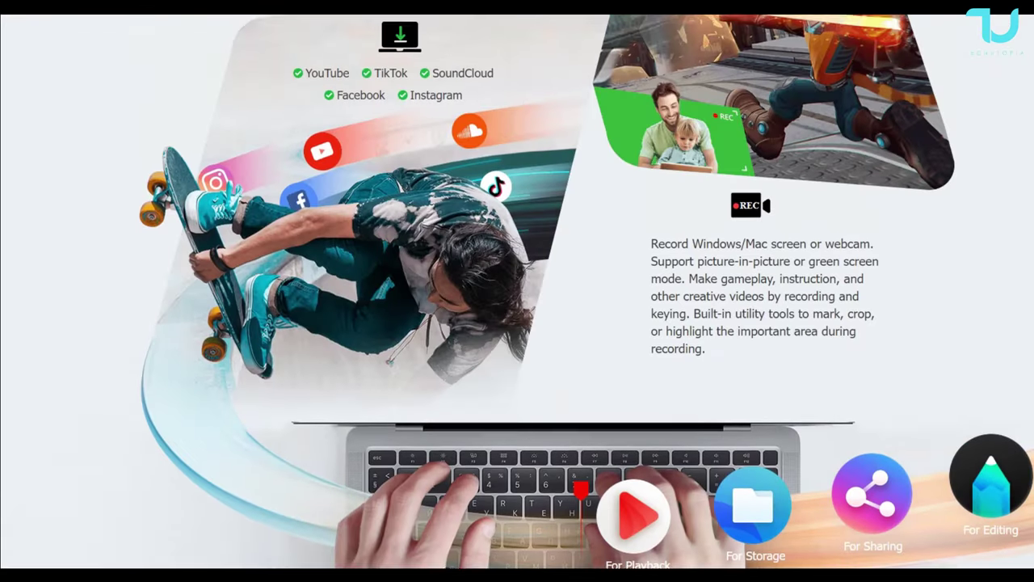
{"action": "scroll", "coordinate": [517, 290], "scroll_direction": "up", "scroll_amount": 20}
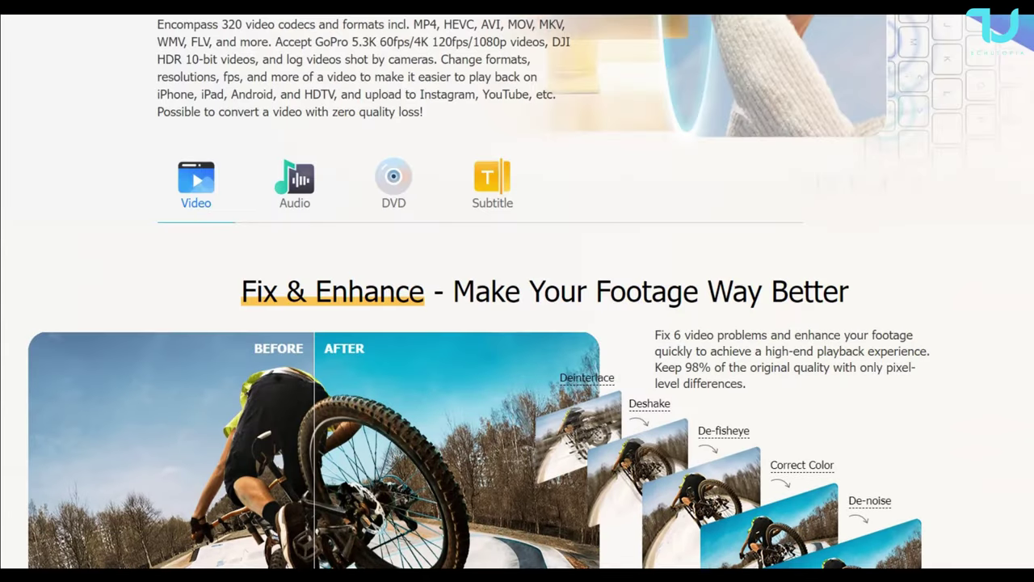
{"action": "scroll", "coordinate": [517, 290], "scroll_direction": "up", "scroll_amount": 15}
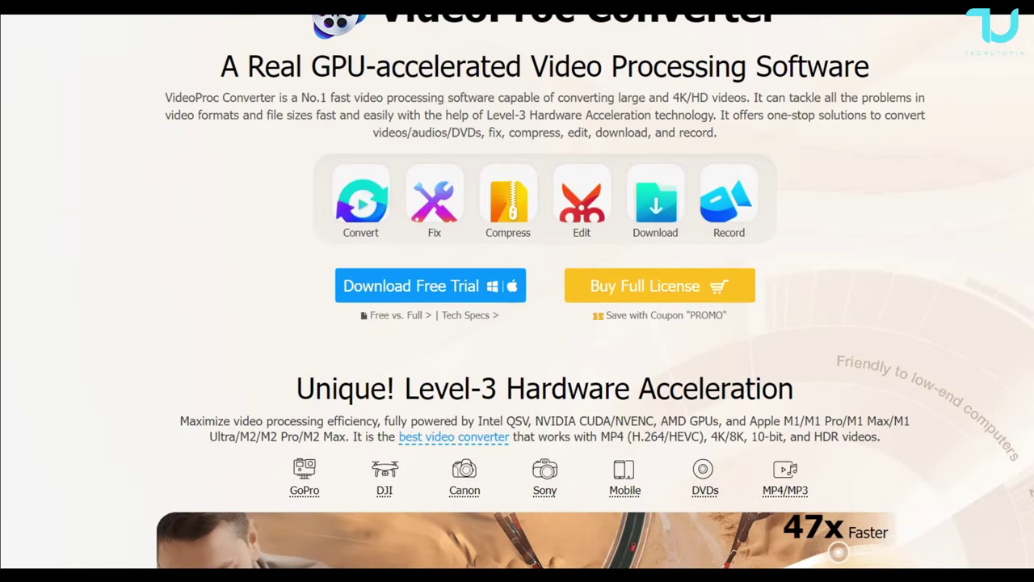
{"action": "scroll", "coordinate": [517, 291], "scroll_direction": "down", "scroll_amount": 5}
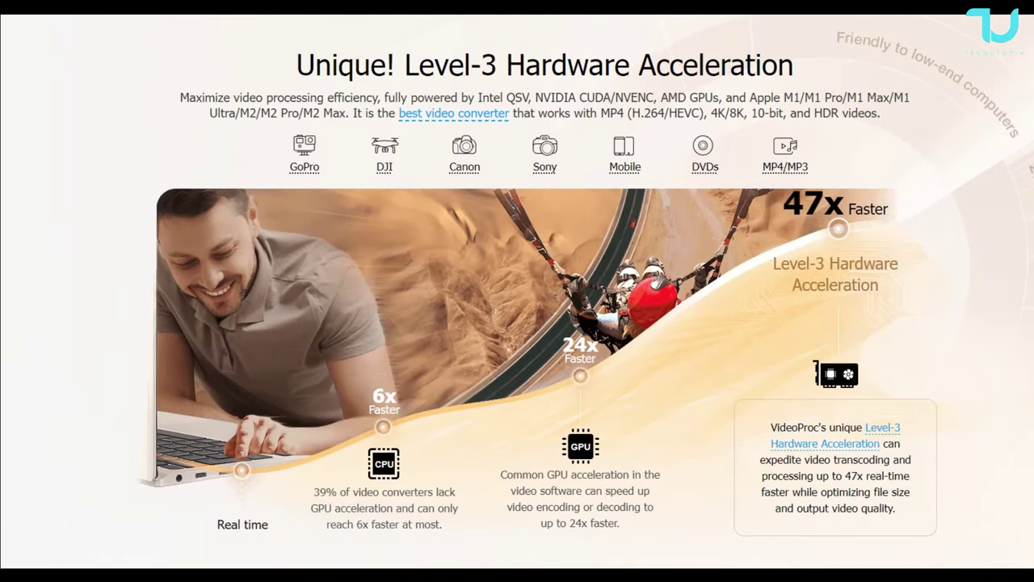
{"action": "scroll", "coordinate": [517, 291], "scroll_direction": "up", "scroll_amount": 5}
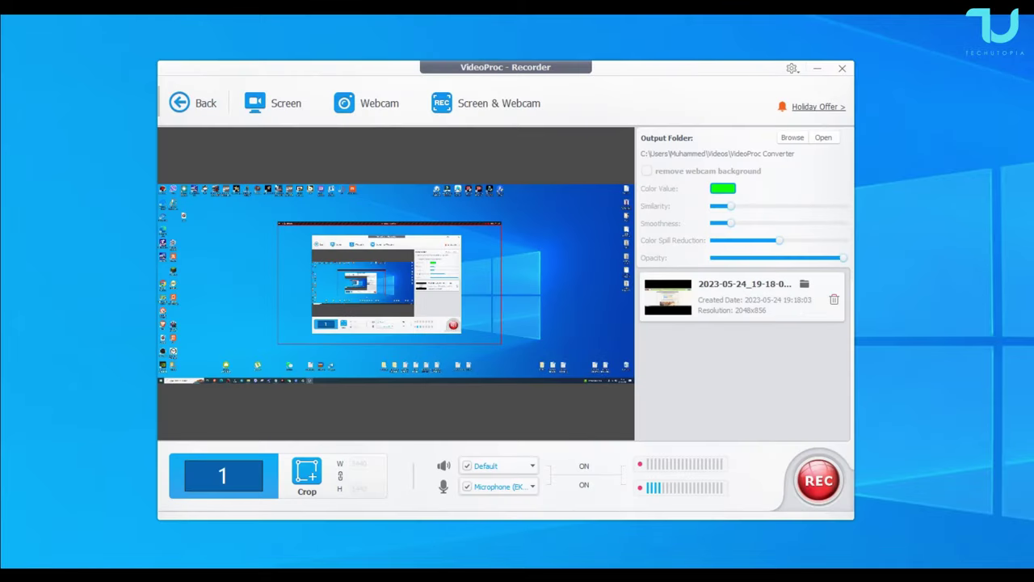
{"action": "left_click", "coordinate": [804, 283]}
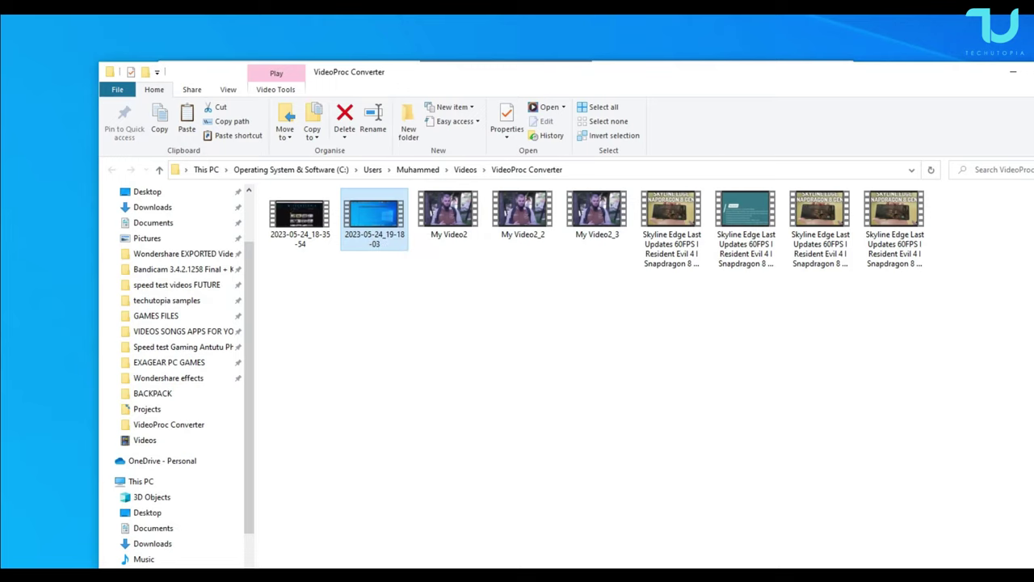
{"action": "key", "text": "Return"}
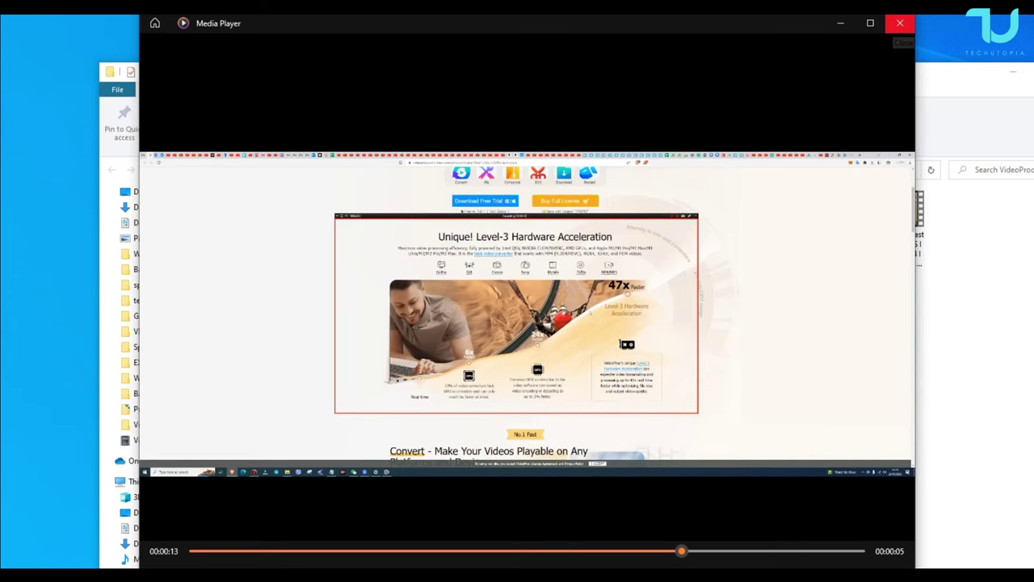
Close the Media Player playback window, returning to the VideoProc Converter home screen.
{"action": "left_click", "coordinate": [899, 23]}
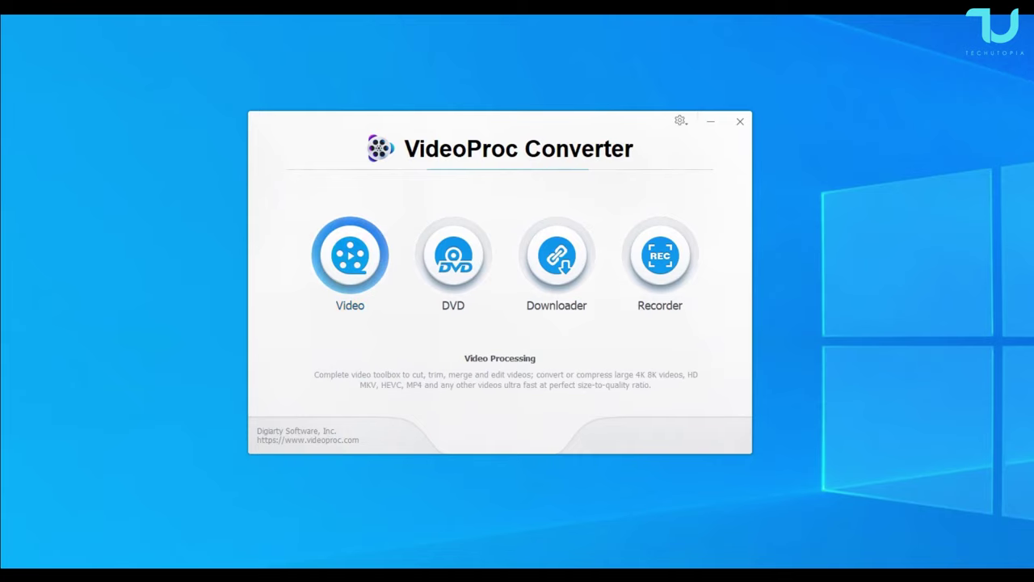
{"action": "left_click", "coordinate": [350, 254]}
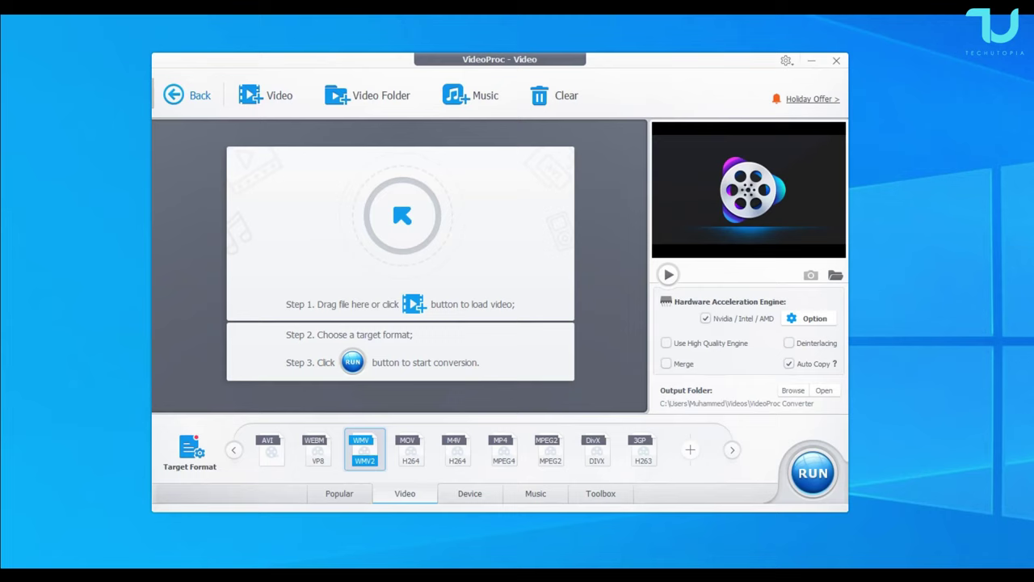
{"action": "left_click", "coordinate": [186, 95]}
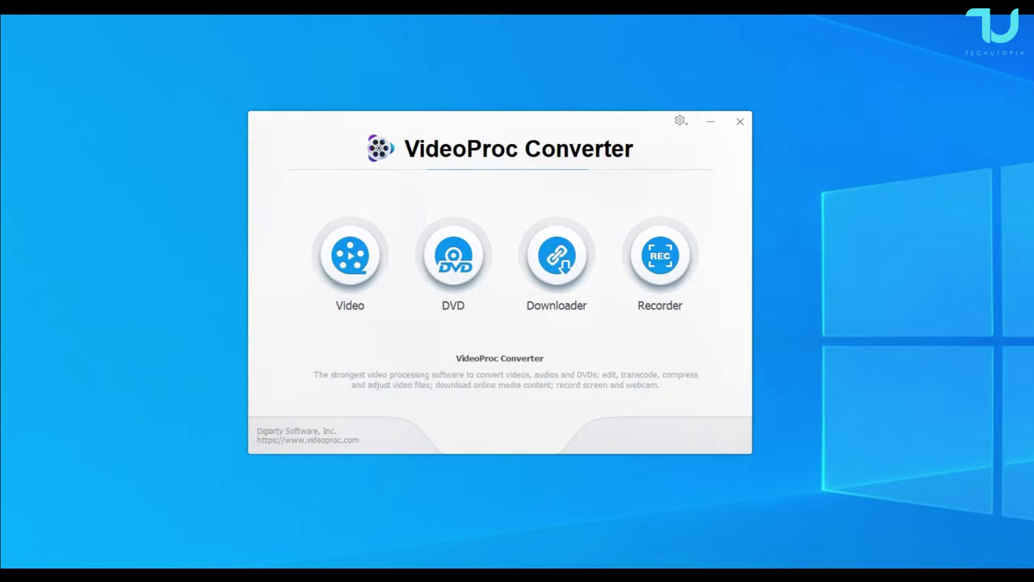